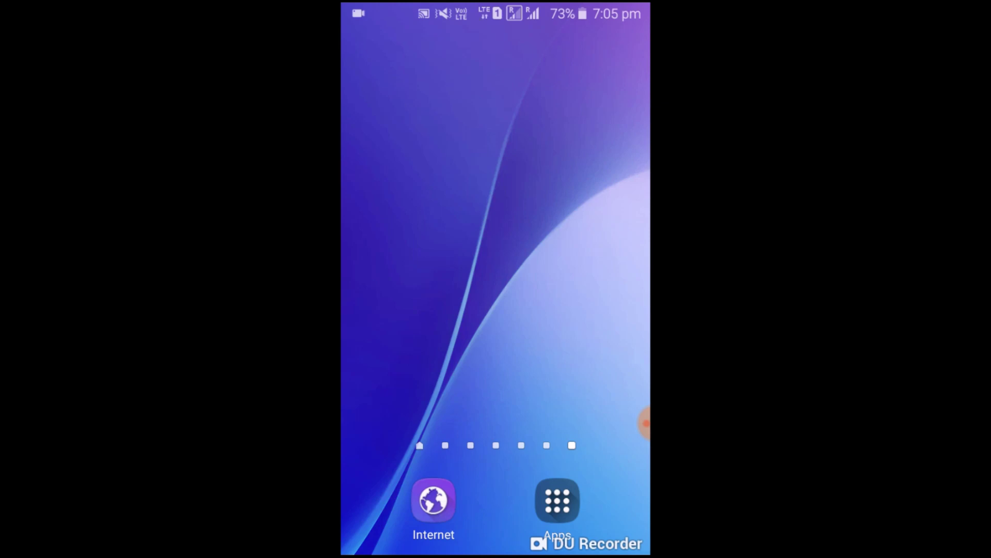
# Swipe back to the home page holding the Eng-Garo dictionary shortcut
pyautogui.moveTo(387, 271); pyautogui.dragTo(604, 271)
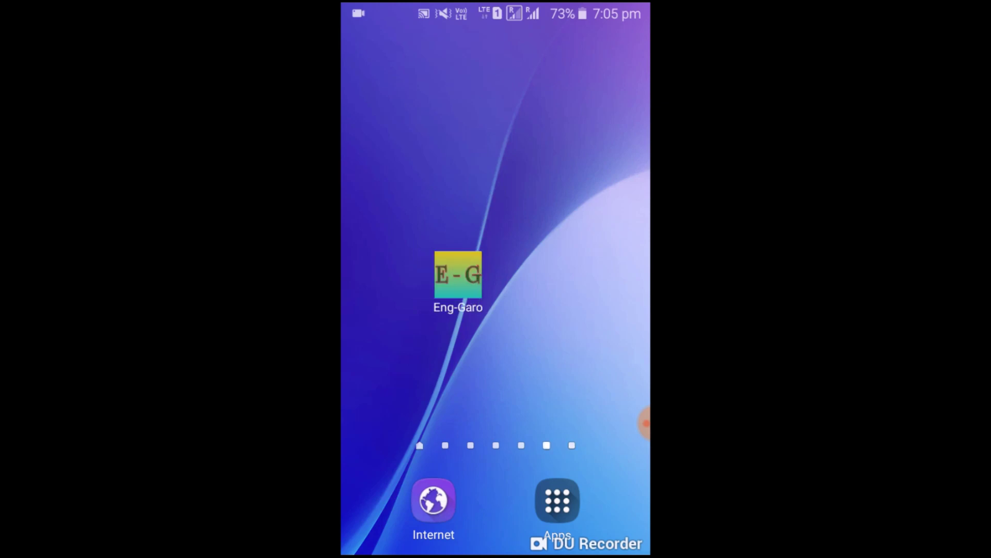
# Launch the Eng-Garo dictionary and focus its word search field
pyautogui.moveTo(458, 275); pyautogui.dragTo(496, 275)
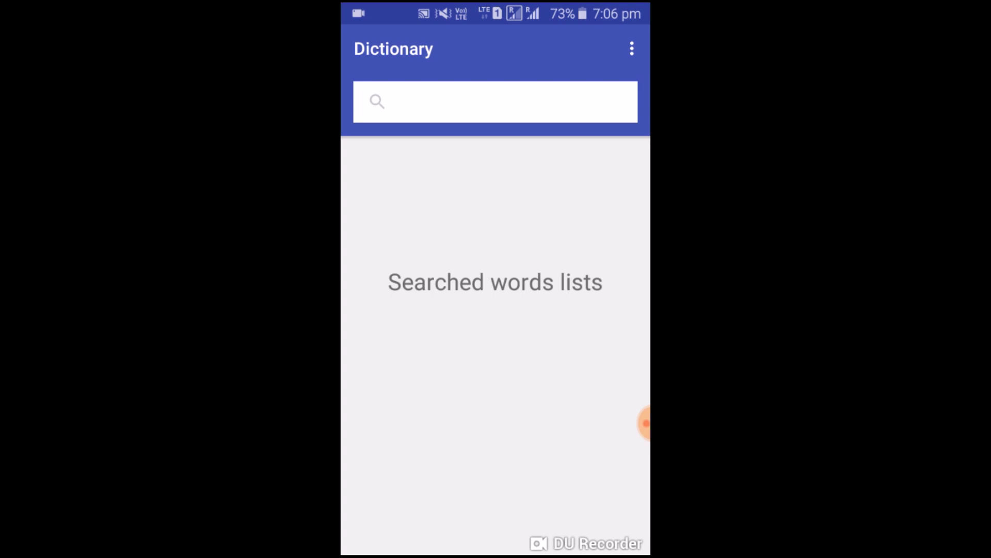
pyautogui.click(496, 101)
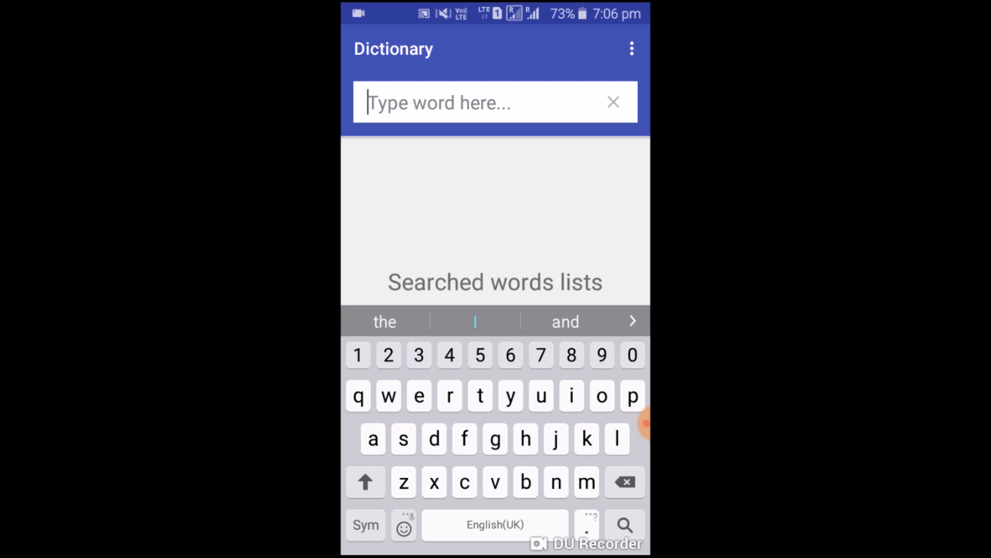
# Type 'abasement' and open the Garo definition page for ABASEMENT
pyautogui.click(372, 440)
pyautogui.write('ab')
pyautogui.click(525, 482)
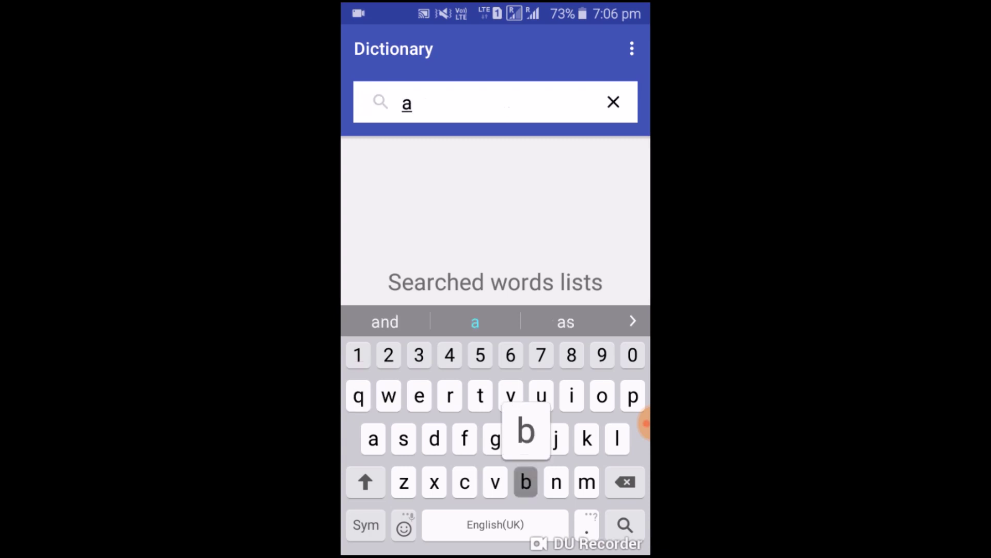
pyautogui.click(372, 439)
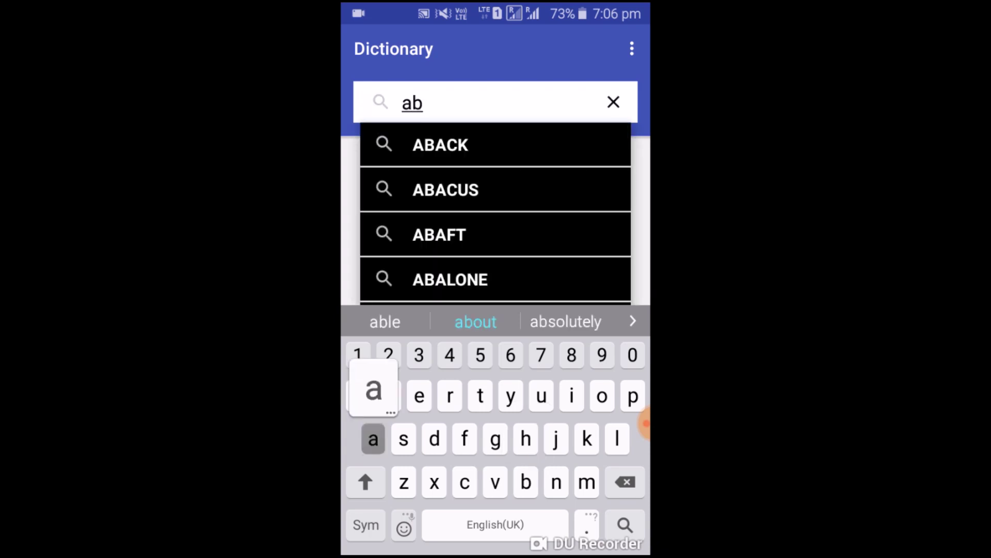
pyautogui.click(404, 439)
pyautogui.click(420, 397)
pyautogui.click(495, 190)
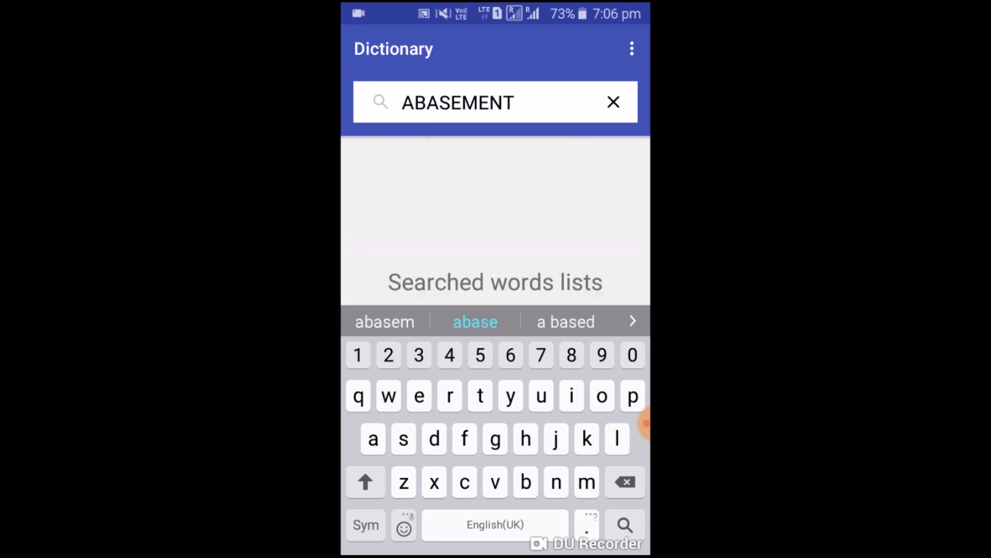
pyautogui.click(624, 525)
# Return from the ABASEMENT page to search and clear the search box
pyautogui.moveTo(496, 388)
pyautogui.mouseDown()
pyautogui.moveTo(496, 326)
pyautogui.moveTo(496, 388)
pyautogui.mouseUp()
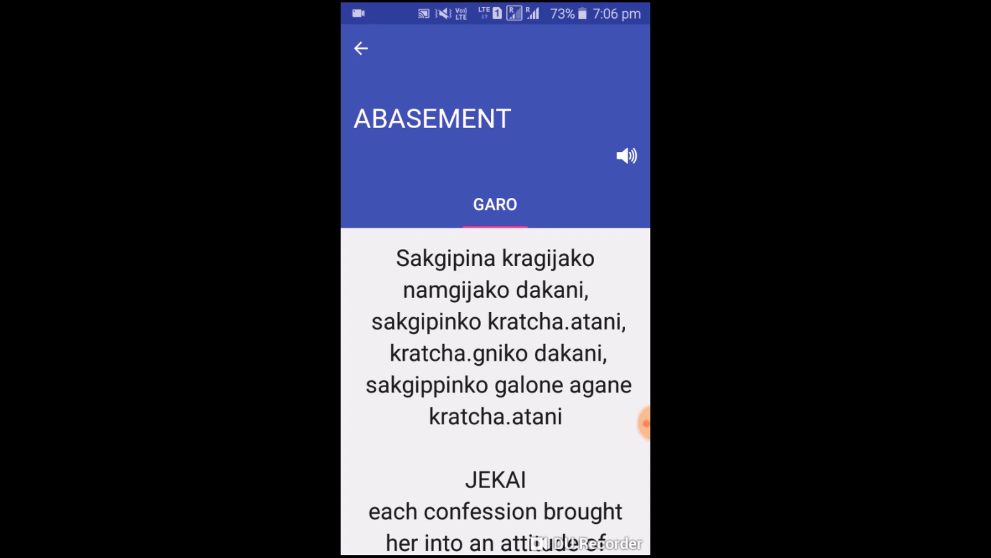
pyautogui.click(362, 48)
pyautogui.click(613, 102)
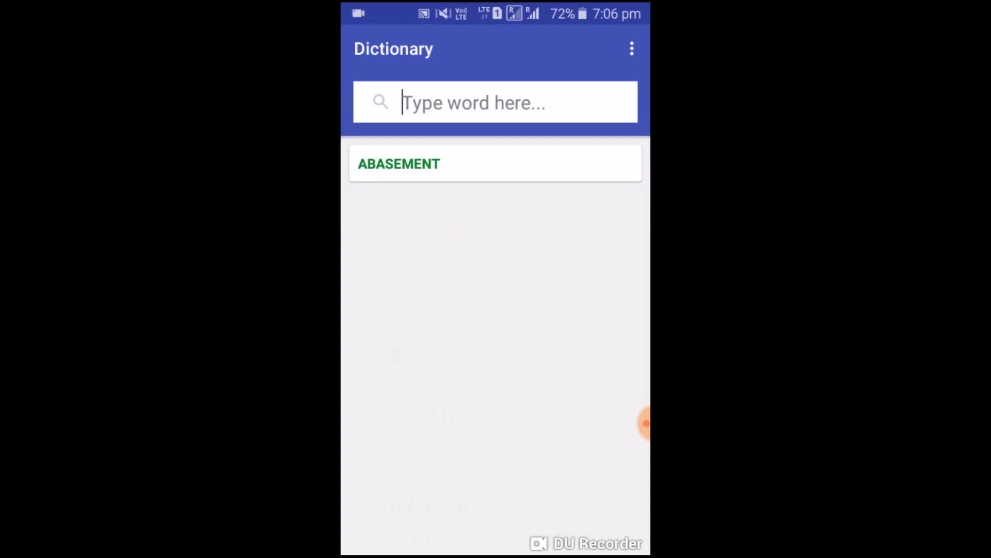
# Look up ADAGE via 'ada', view its Garo meaning, then clear the search
pyautogui.click(373, 439)
pyautogui.write('ad')
pyautogui.click(434, 439)
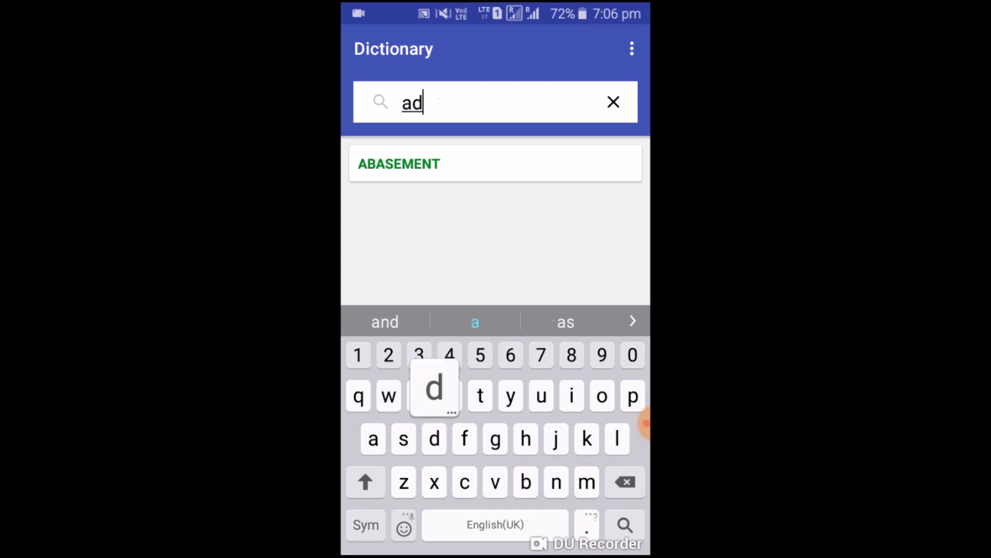
pyautogui.click(372, 439)
pyautogui.click(440, 145)
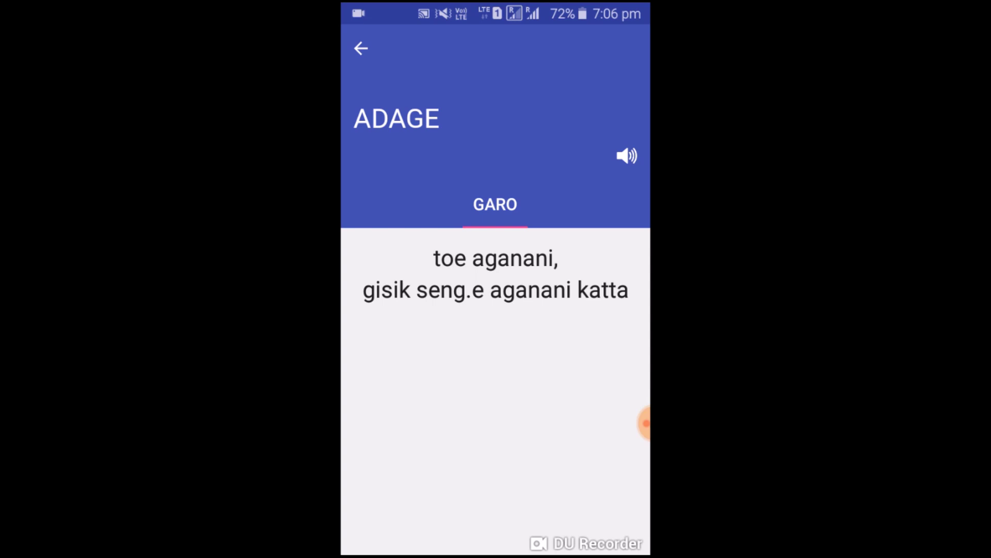
pyautogui.click(361, 48)
pyautogui.click(613, 101)
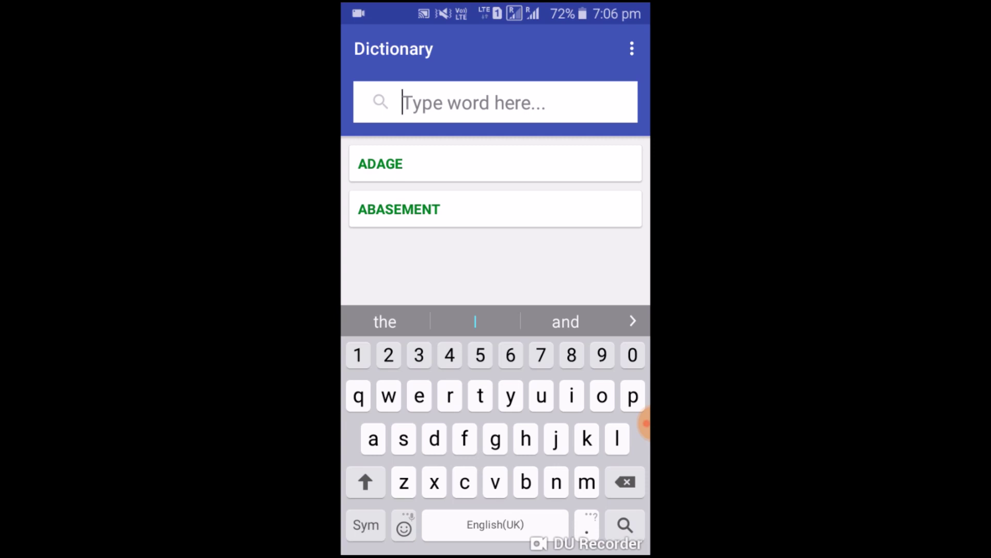
# Look up BASAL via 'bas', view its Garo meaning, then clear the search
pyautogui.click(525, 481)
pyautogui.write('b')
pyautogui.click(373, 440)
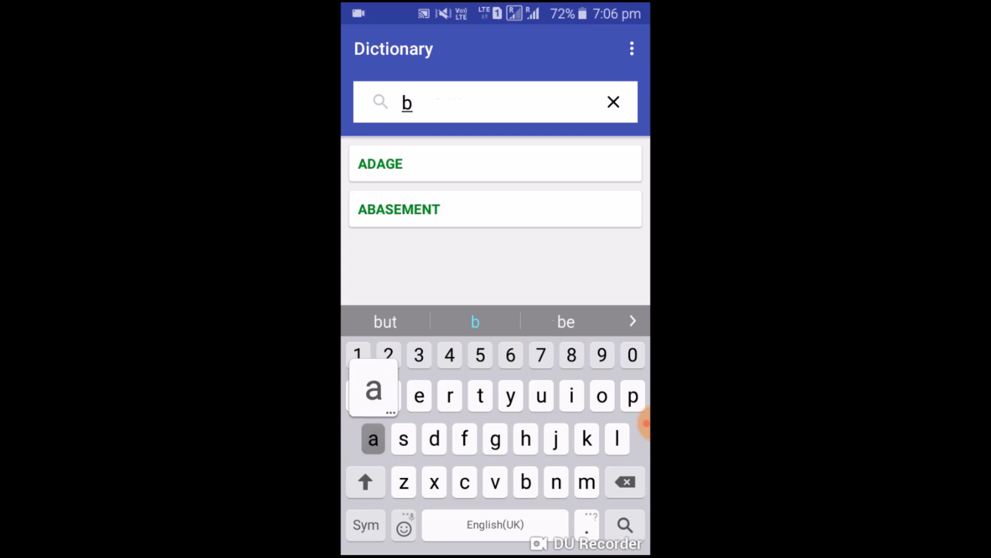
pyautogui.click(404, 440)
pyautogui.scroll(-3, 496, 218)
pyautogui.scroll(-3, 495, 217)
pyautogui.scroll(6, 496, 217)
pyautogui.scroll(2, 496, 217)
pyautogui.click(439, 145)
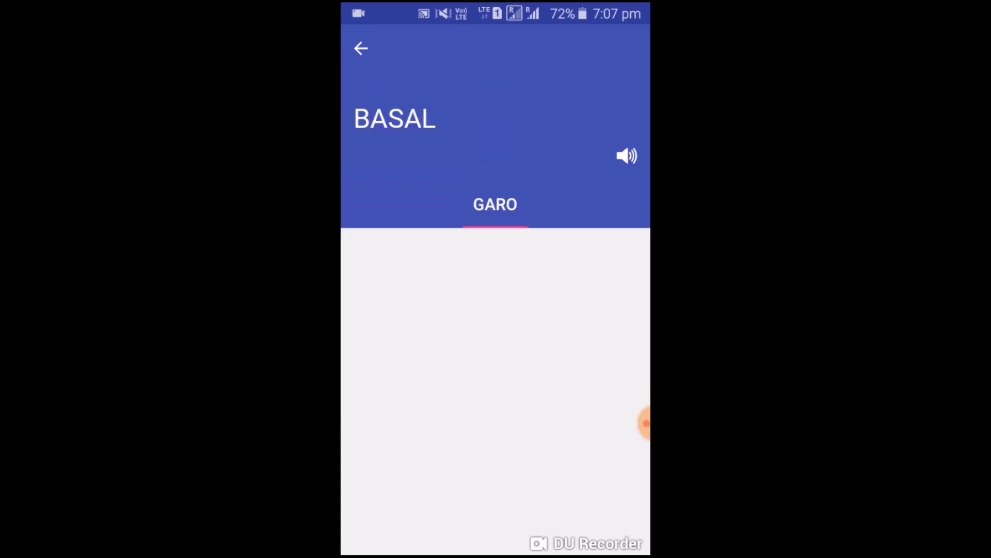
pyautogui.click(360, 48)
pyautogui.click(613, 102)
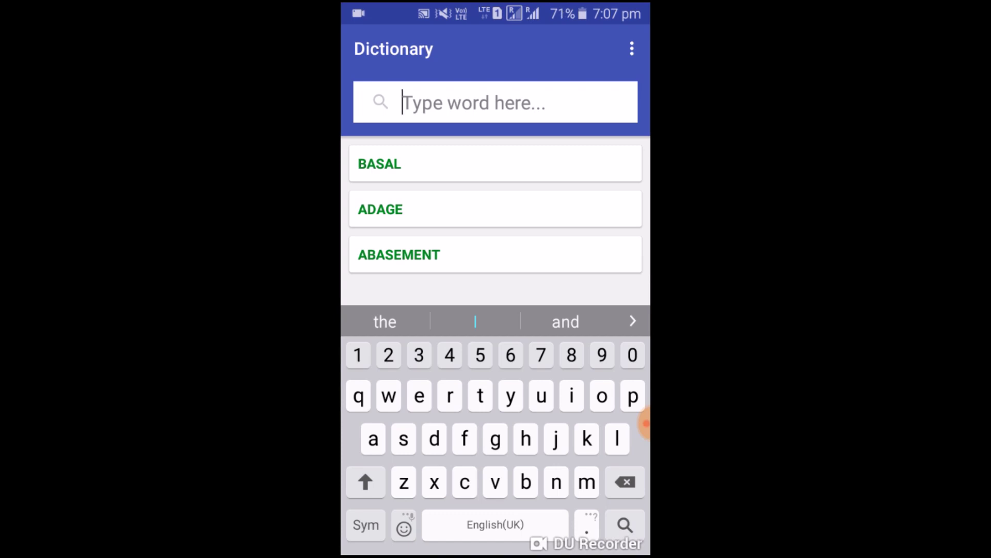
pyautogui.write('a')
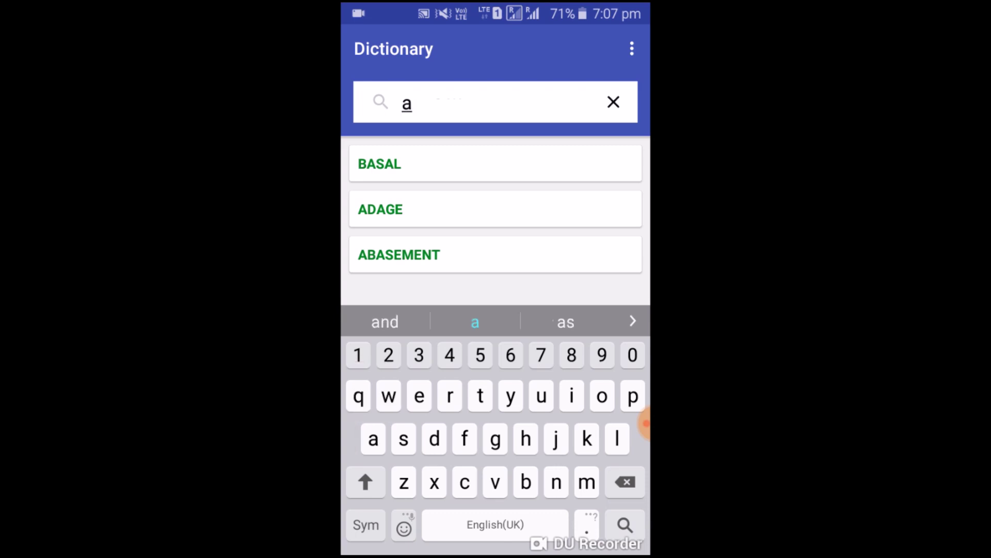
pyautogui.write('fi')
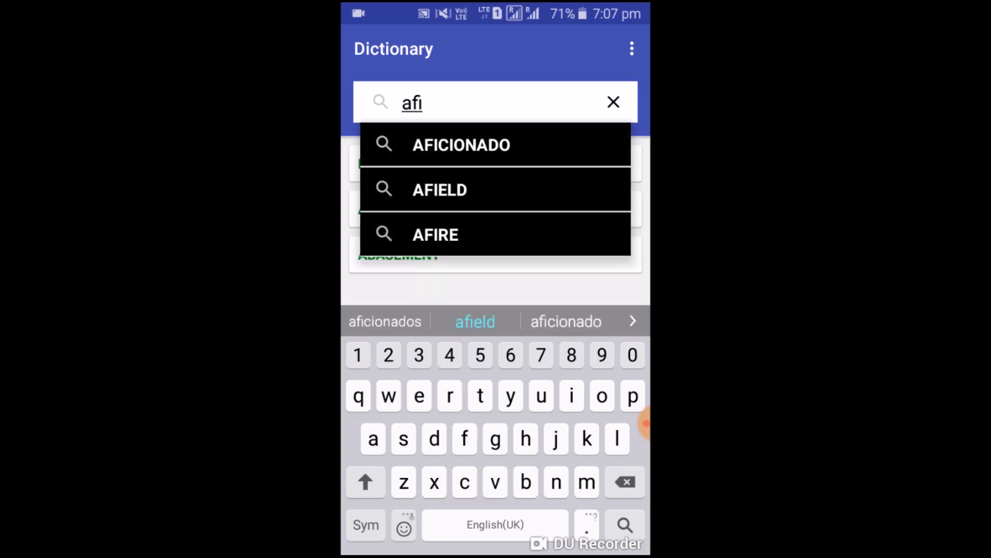
# Open AFIRE from the suggestions, view its Garo meaning, then clear the search
pyautogui.click(436, 234)
pyautogui.press('Return')
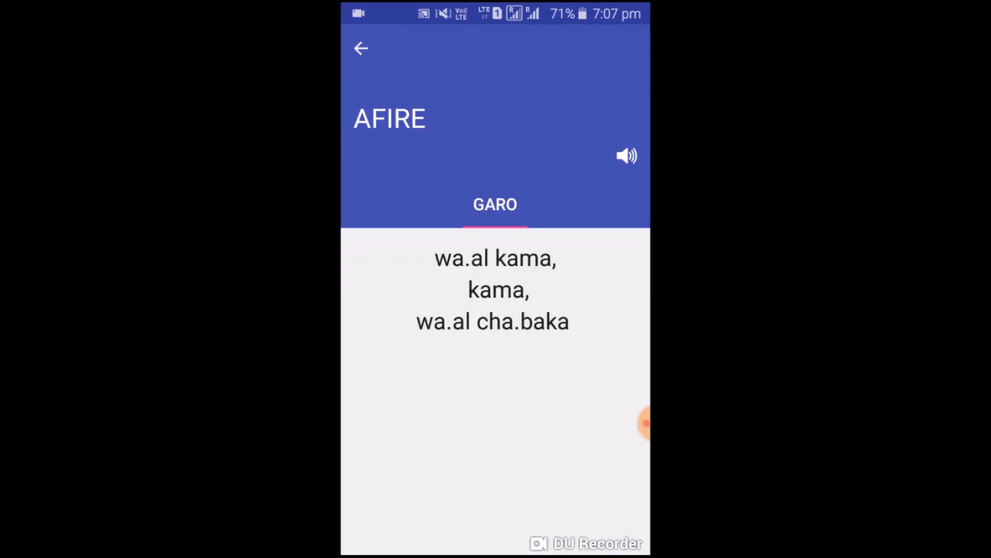
pyautogui.click(361, 48)
pyautogui.click(614, 102)
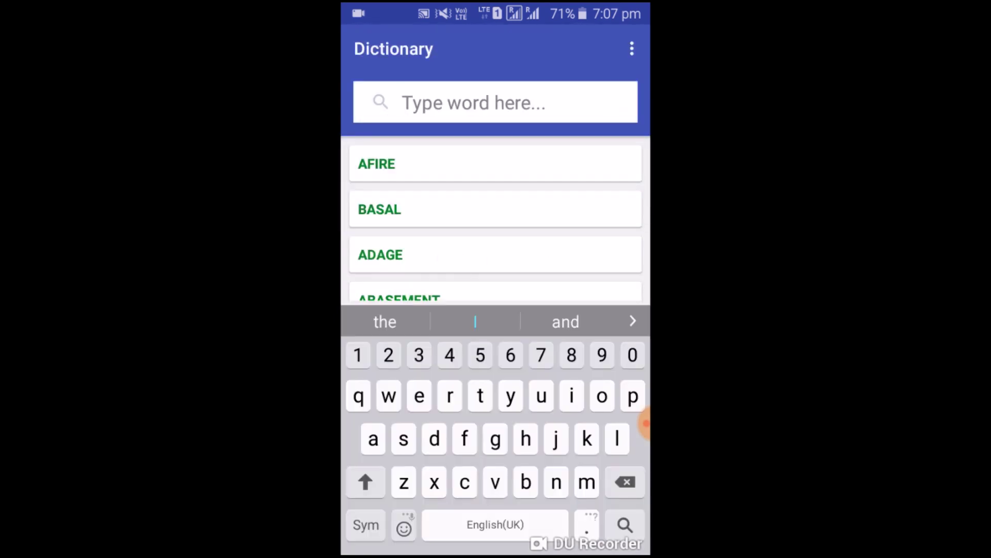
# Type 'zebr' to narrow suggestions to ZEBRA and open its definition
pyautogui.click(404, 481)
pyautogui.write('z')
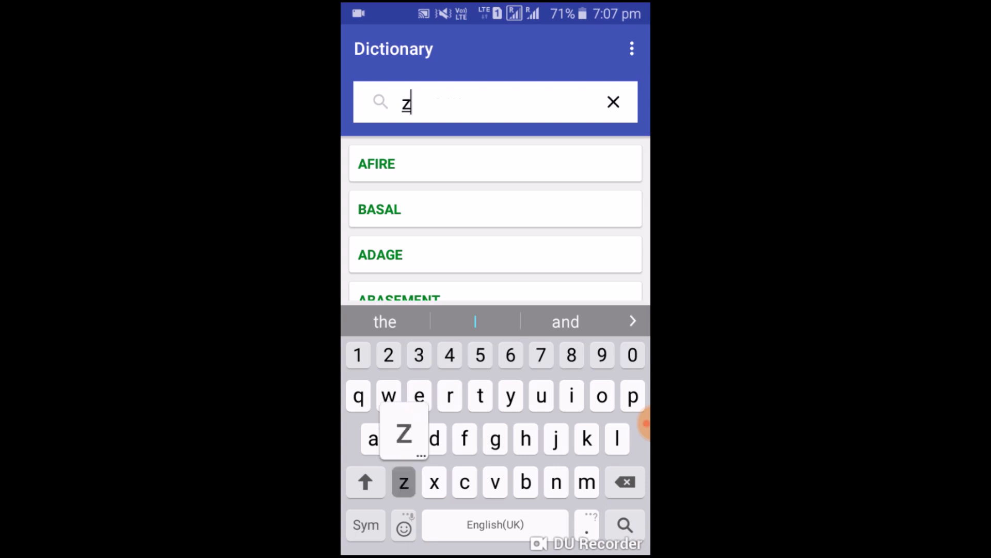
pyautogui.click(420, 396)
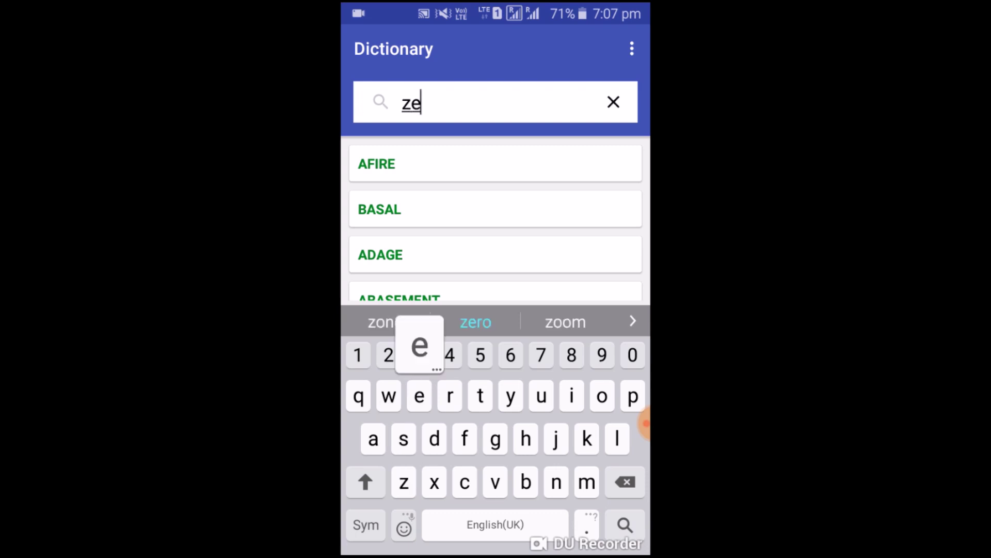
pyautogui.scroll(-2, 496, 216)
pyautogui.scroll(-2, 496, 217)
pyautogui.scroll(3, 495, 217)
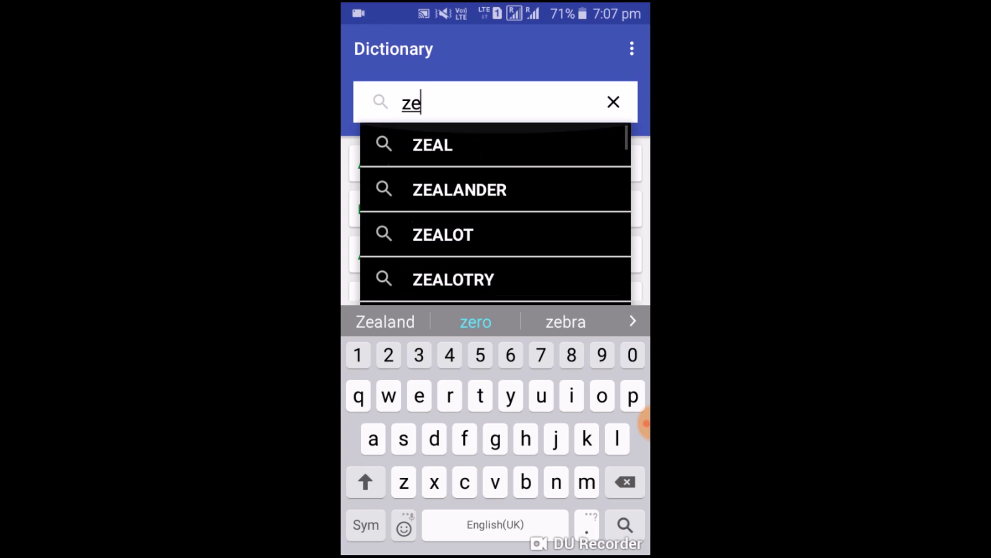
pyautogui.click(525, 481)
pyautogui.click(449, 397)
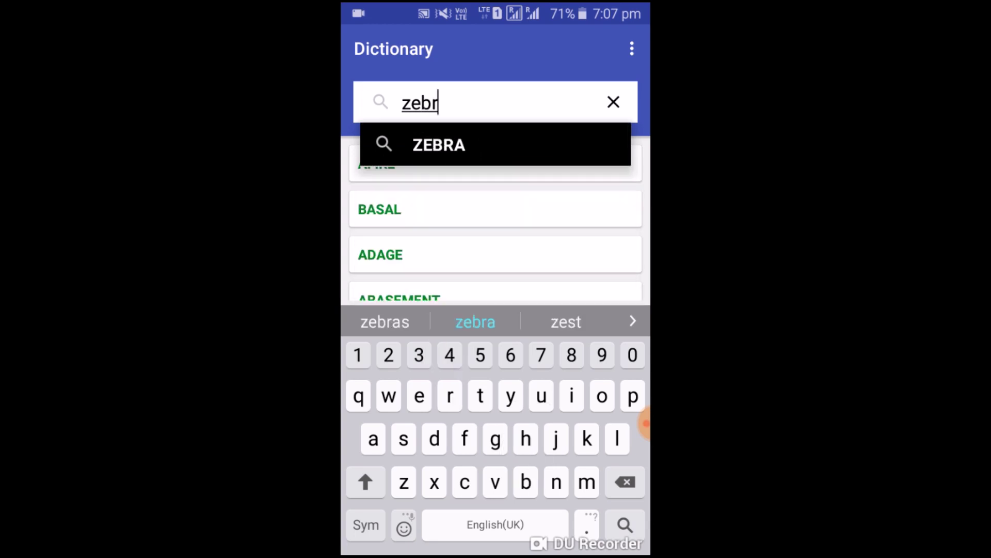
pyautogui.click(496, 145)
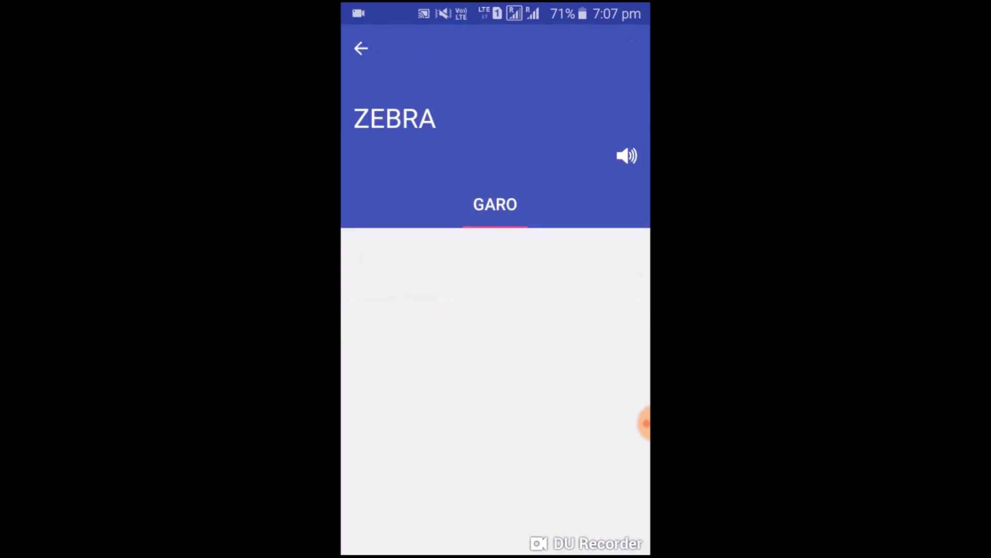